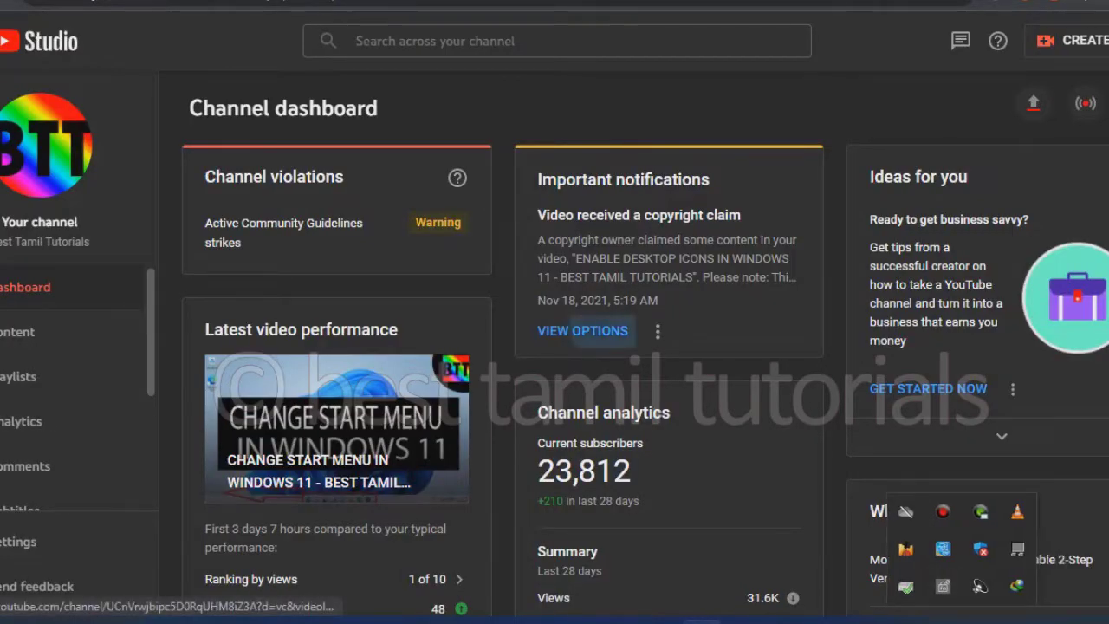
# - Examine the copyright summary and claim actions for the "ENABLE DESKTOP ICONS IN WINDOWS 11" video, returning to the channel dashboard when done
pyautogui.click(582, 330)
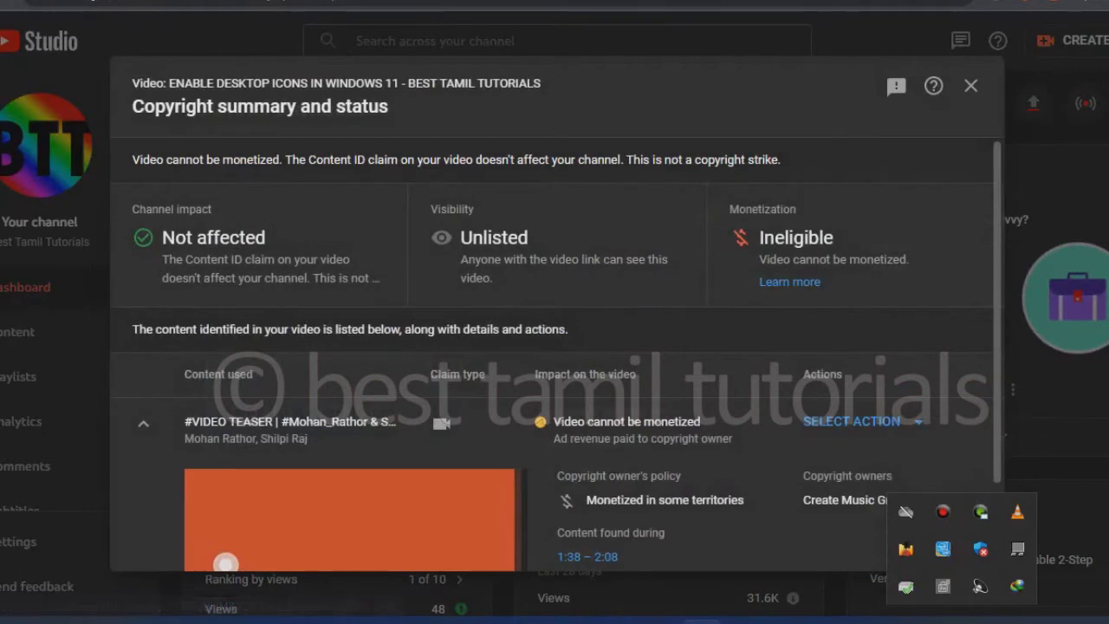
pyautogui.scroll(-1, 346, 485)
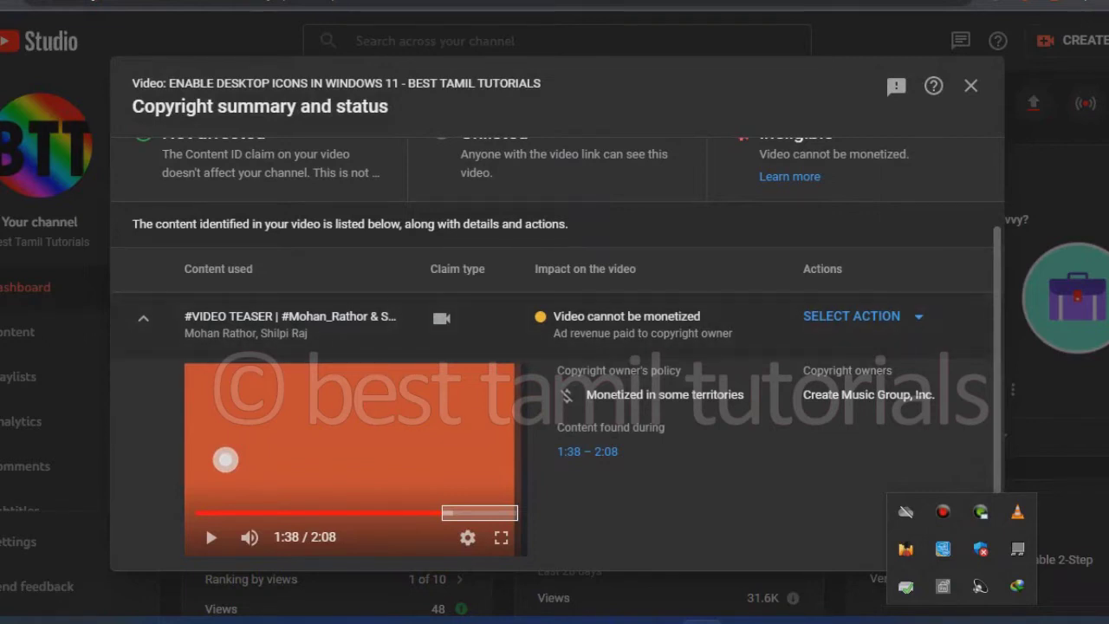
pyautogui.click(914, 316)
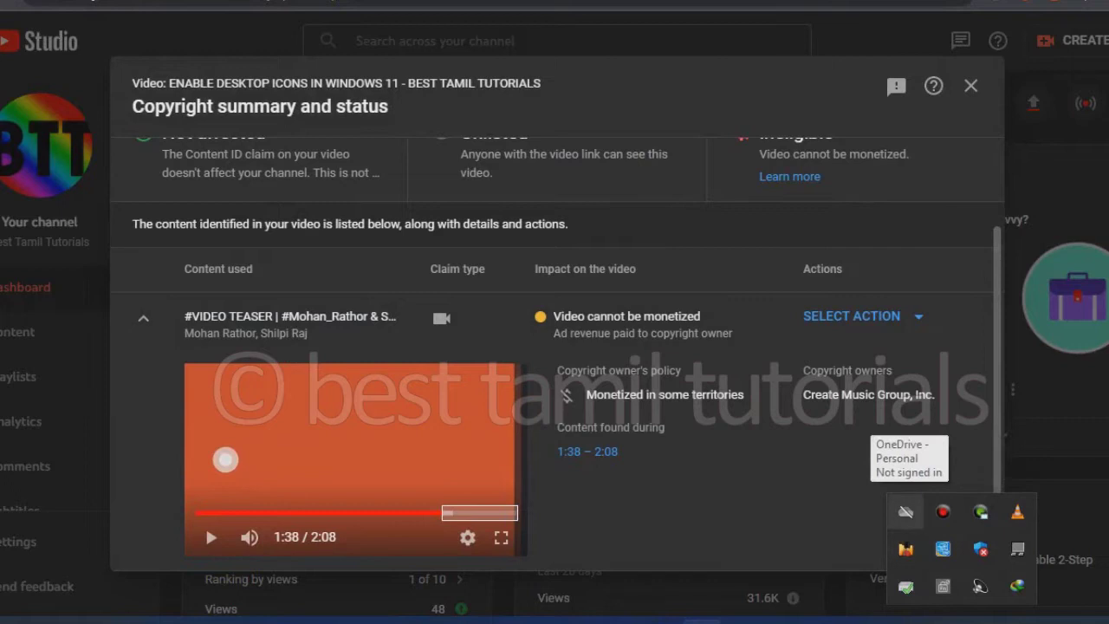
pyautogui.press('Escape')
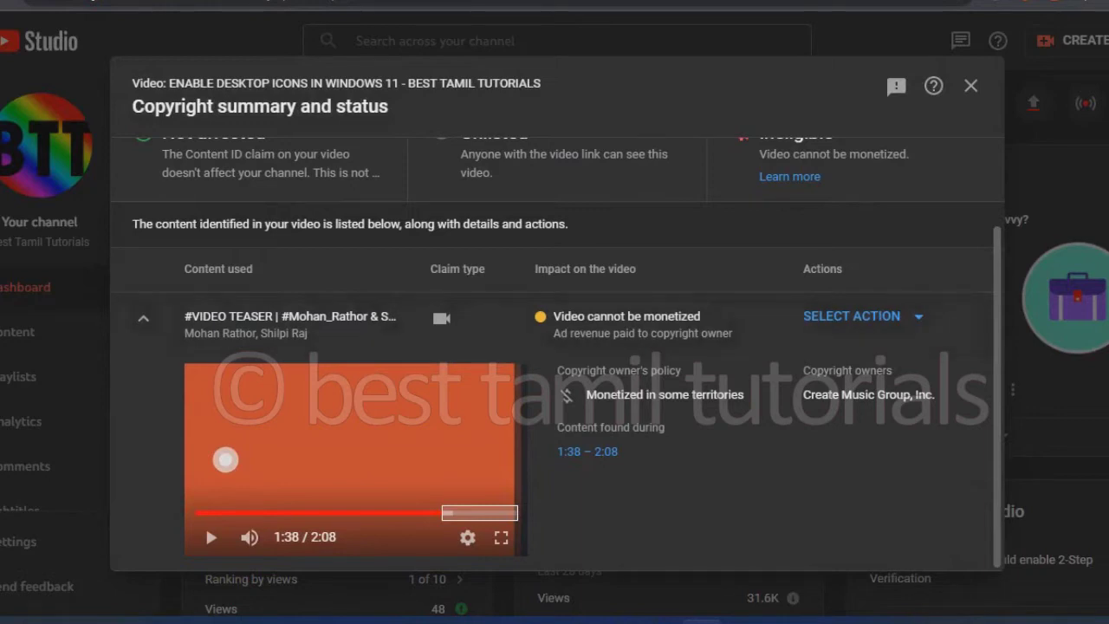
pyautogui.click(971, 86)
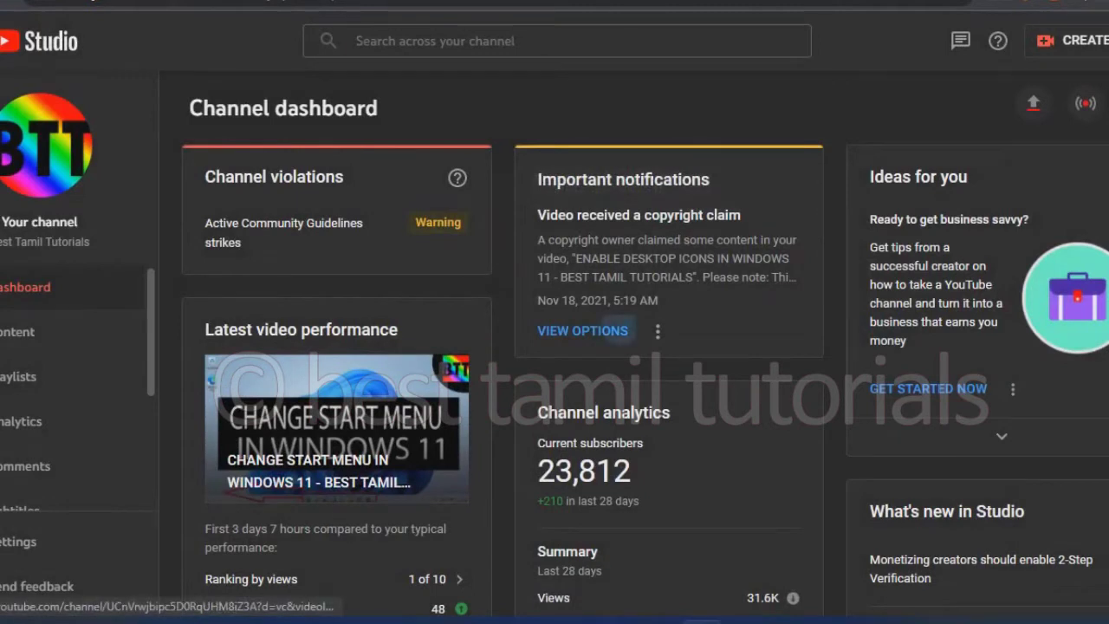
pyautogui.click(598, 330)
pyautogui.scroll(-2, 557, 354)
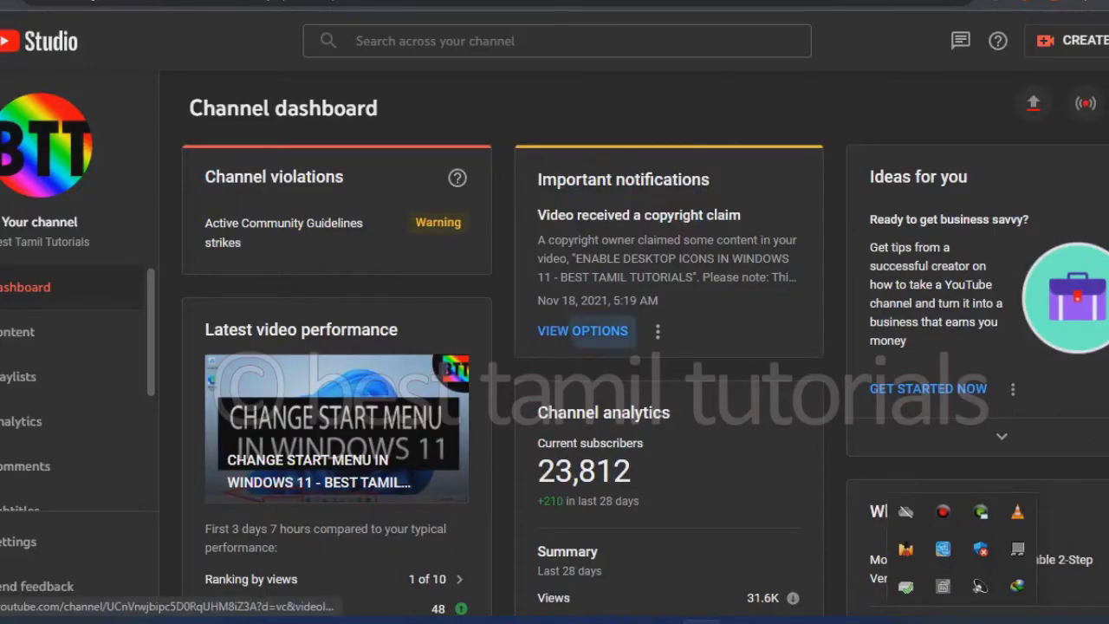
pyautogui.click(582, 330)
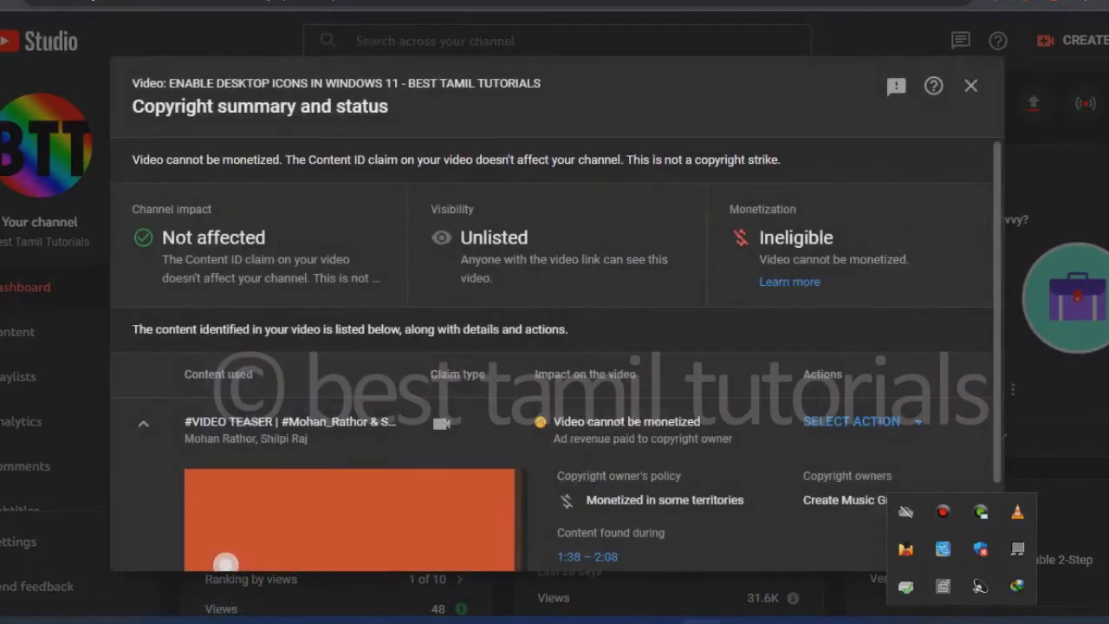
pyautogui.scroll(-1, 205, 525)
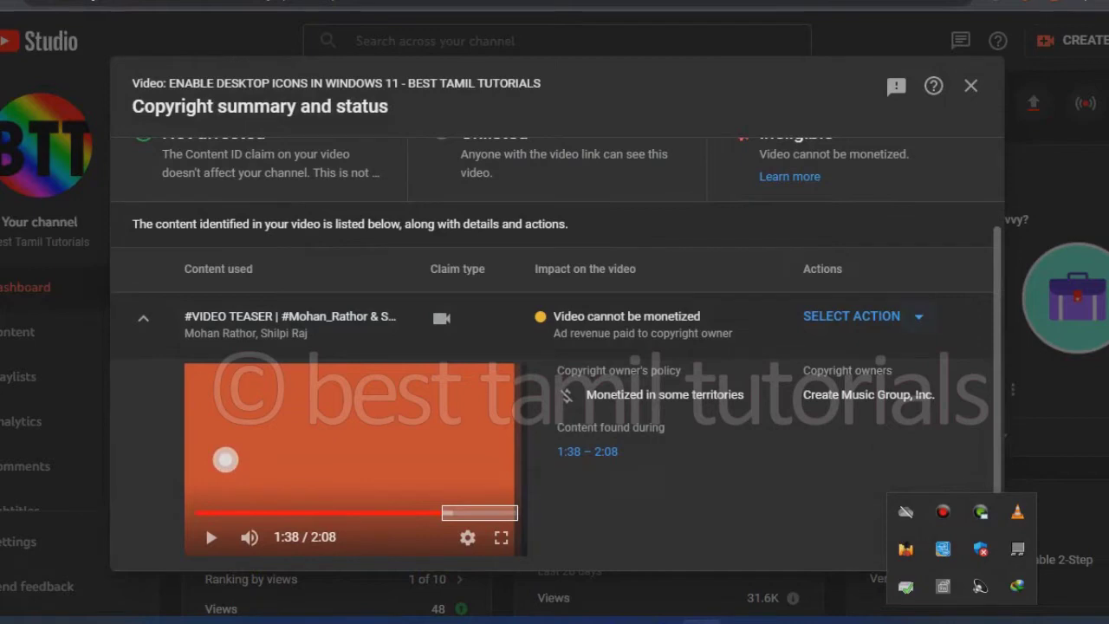
pyautogui.click(906, 316)
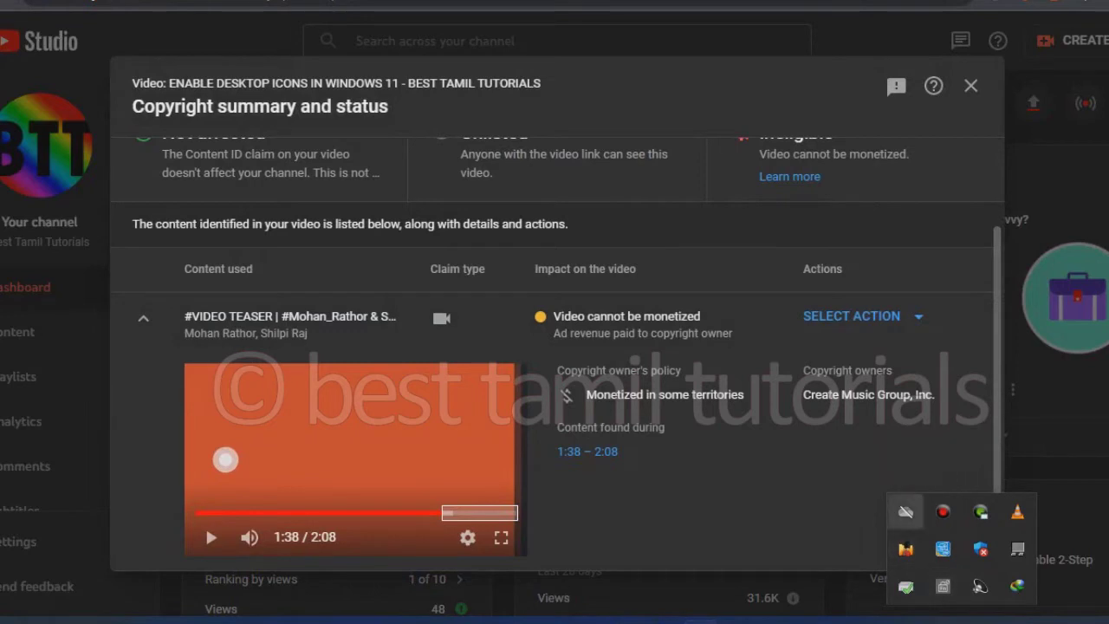
pyautogui.press('Escape')
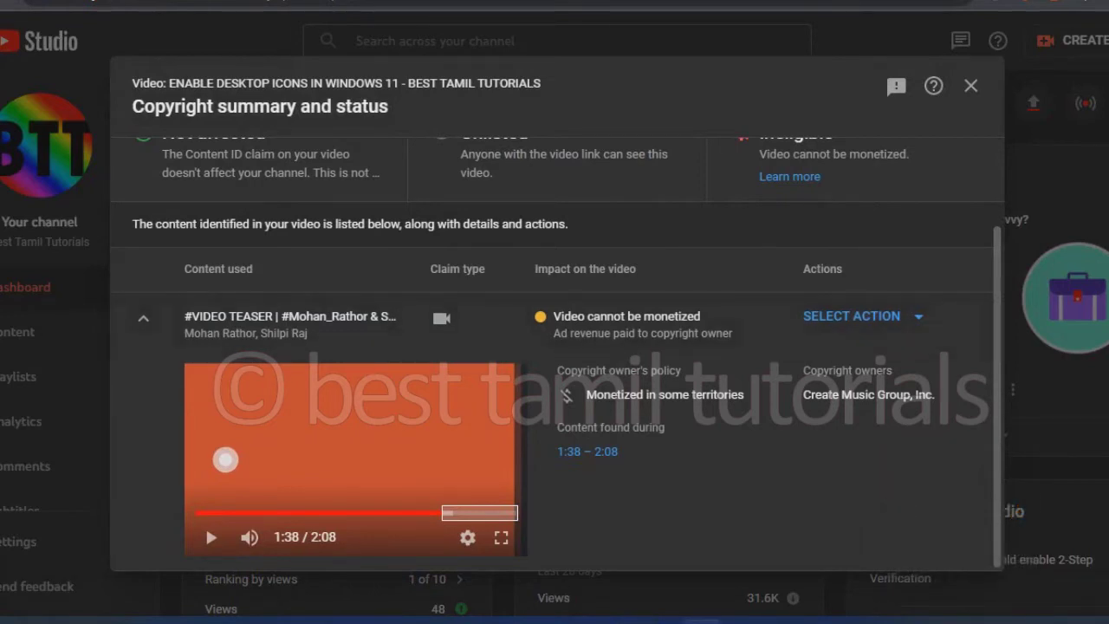
pyautogui.click(970, 86)
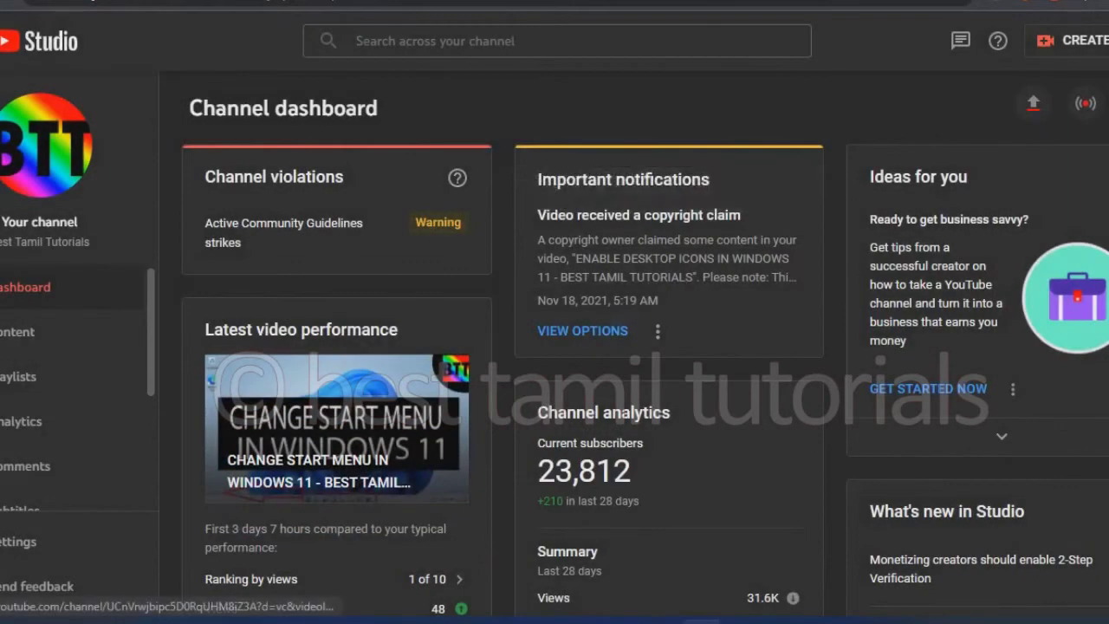
# - Open the copyright claim options for the "ENABLE DESKTOP ICONS IN WINDOWS 11" video and start a dispute of the claimed content
pyautogui.click(606, 331)
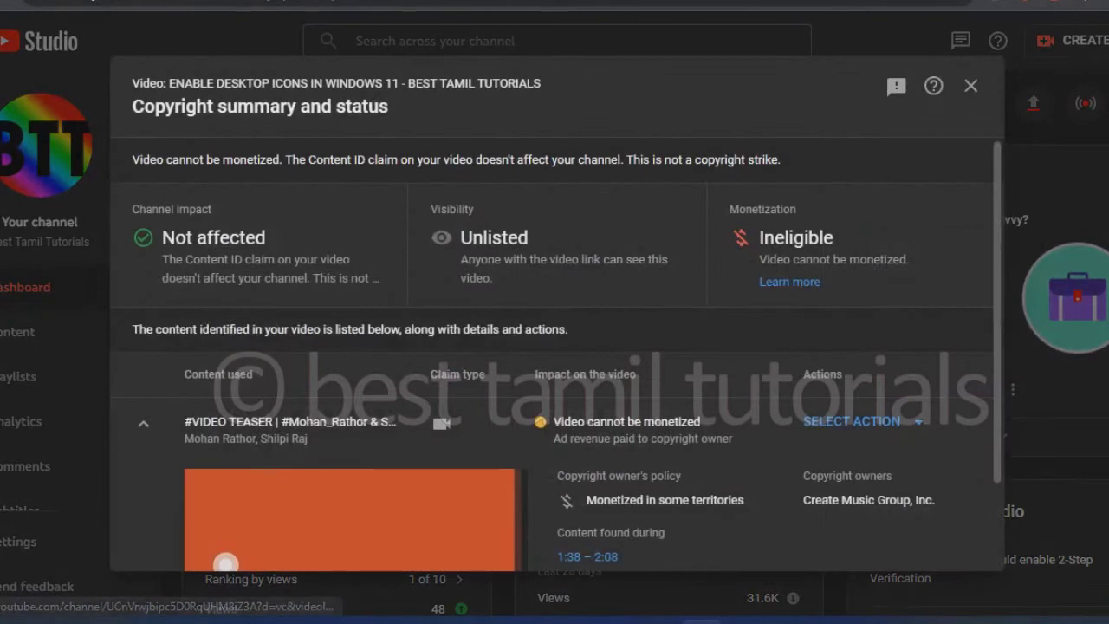
pyautogui.scroll(-1, 225, 460)
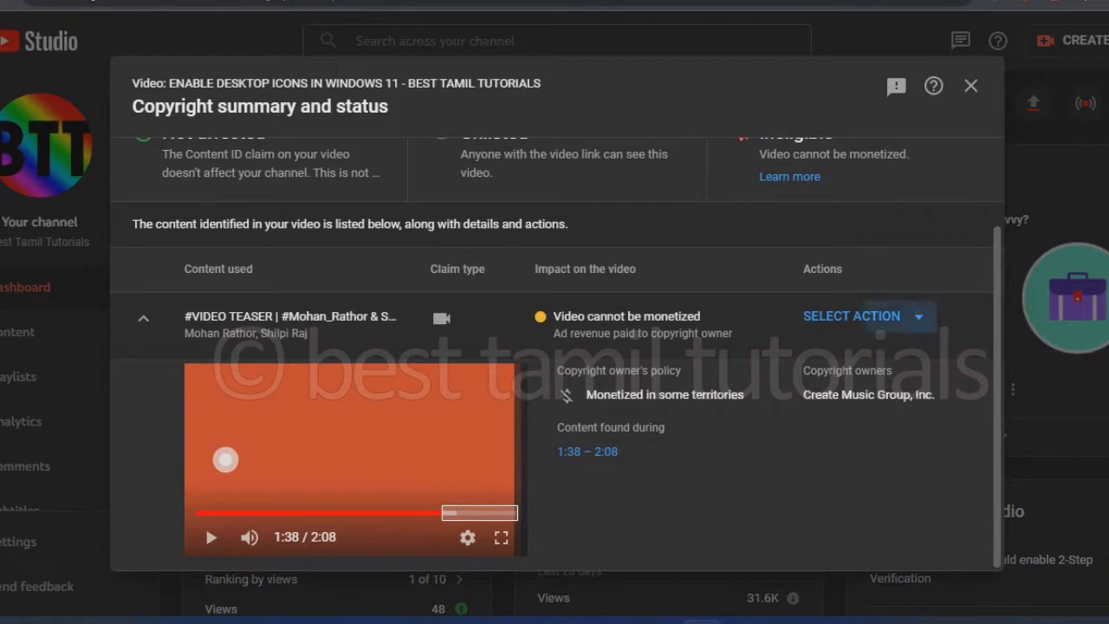
pyautogui.click(917, 316)
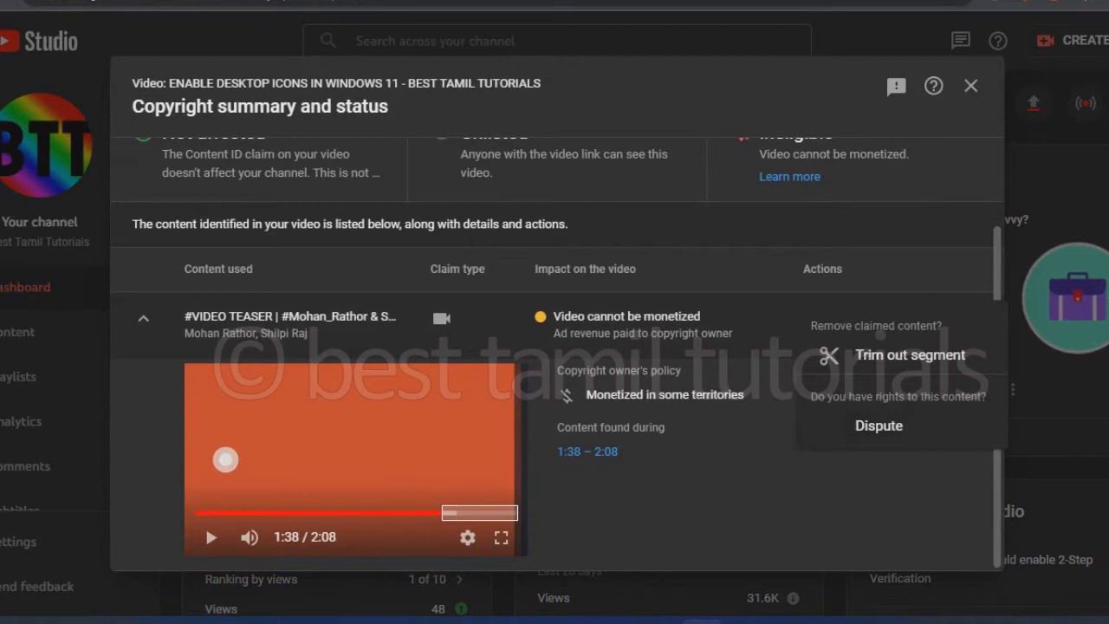
pyautogui.click(879, 425)
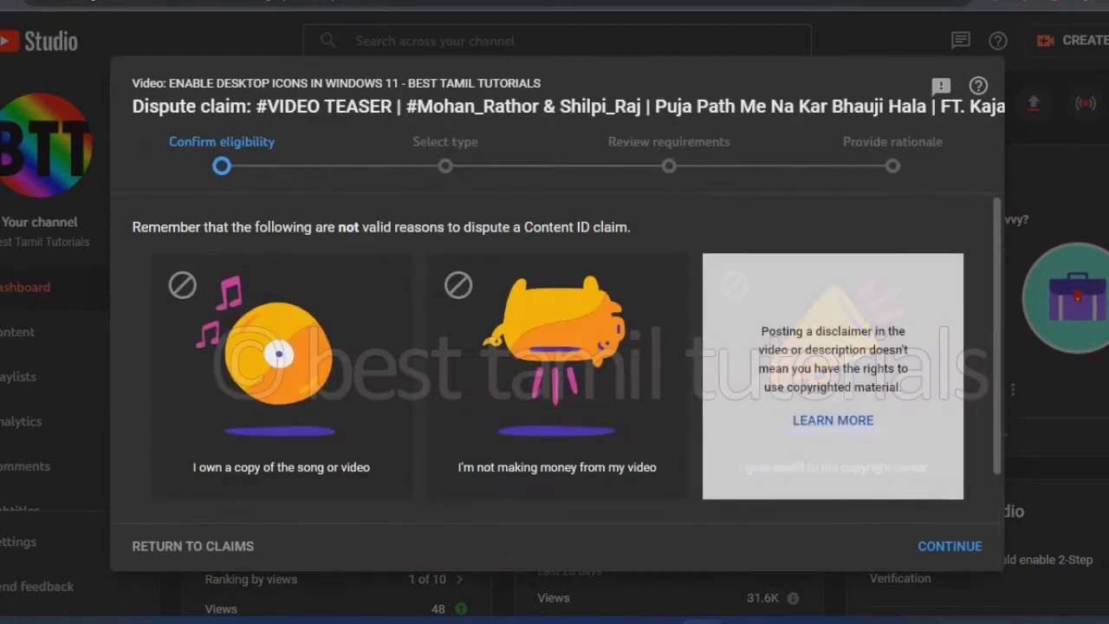
# - Confirm that the dispute isn't based on any of the listed invalid reasons and proceed to selecting the dispute type
pyautogui.scroll(-1, 563, 352)
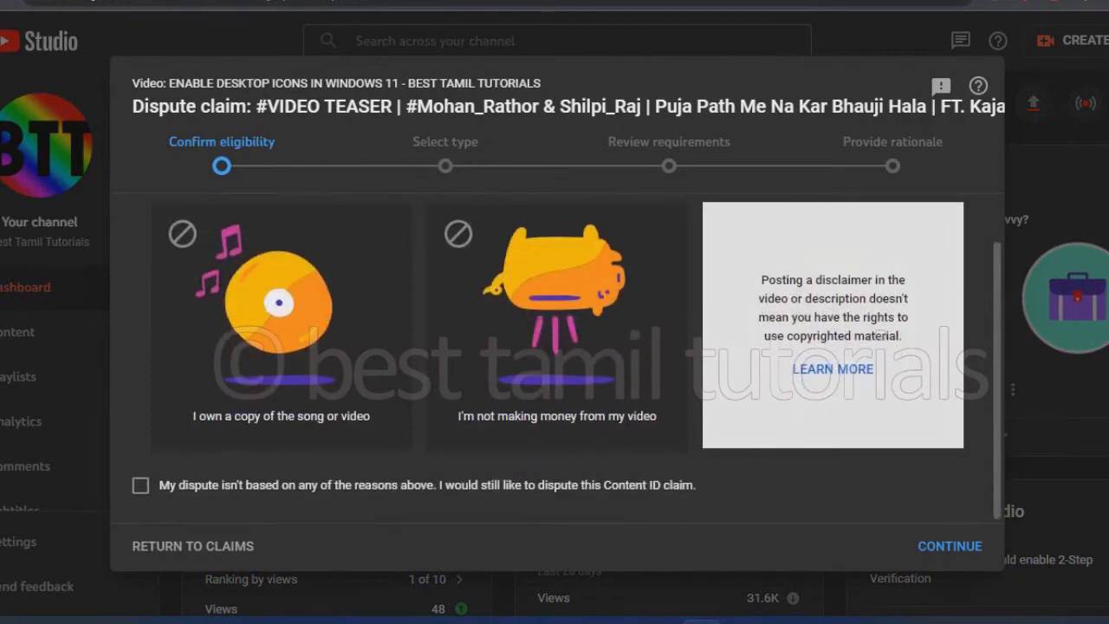
pyautogui.moveTo(281, 324)
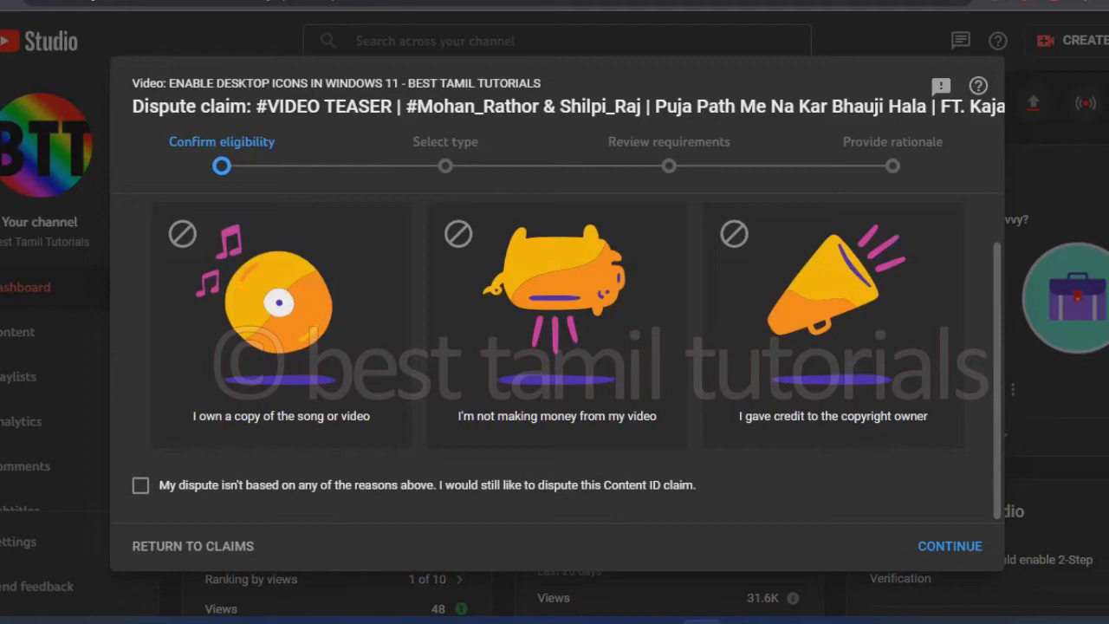
pyautogui.click(141, 485)
pyautogui.click(950, 546)
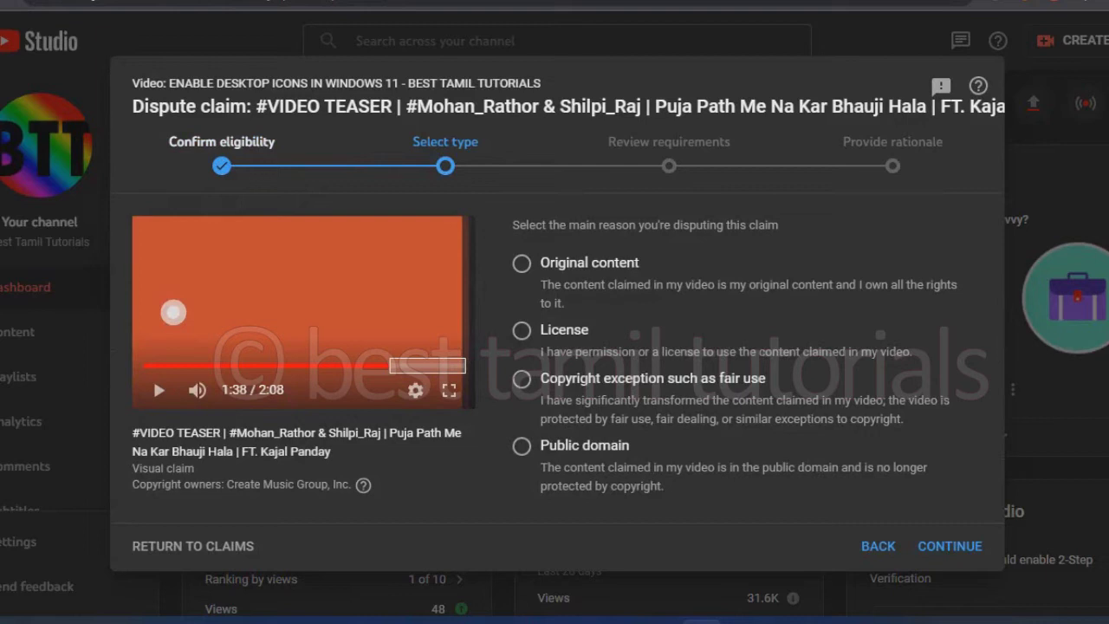
# - Choose Public domain as the main dispute reason and copy the title of the claimed content
pyautogui.click(522, 445)
pyautogui.moveTo(140, 433); pyautogui.dragTo(330, 452)
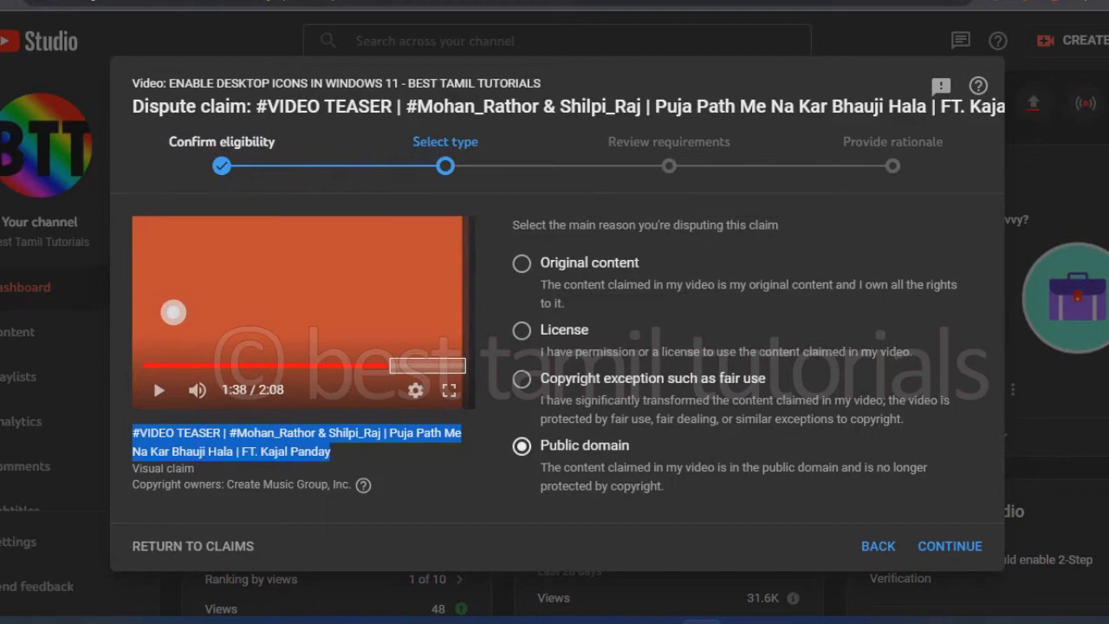
pyautogui.rightClick(176, 442)
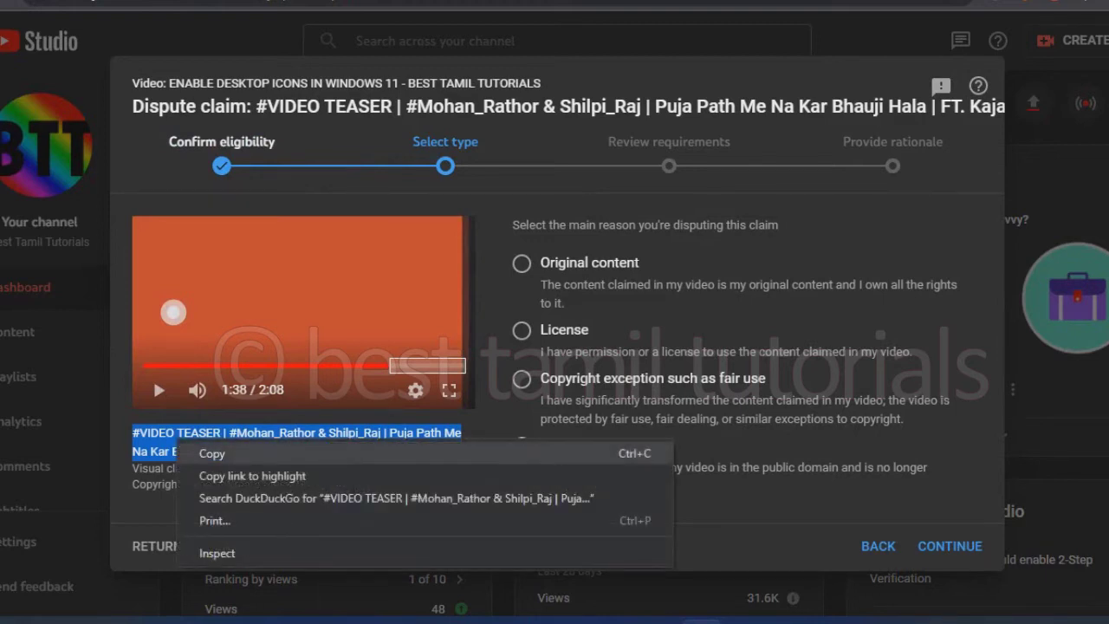
pyautogui.click(213, 453)
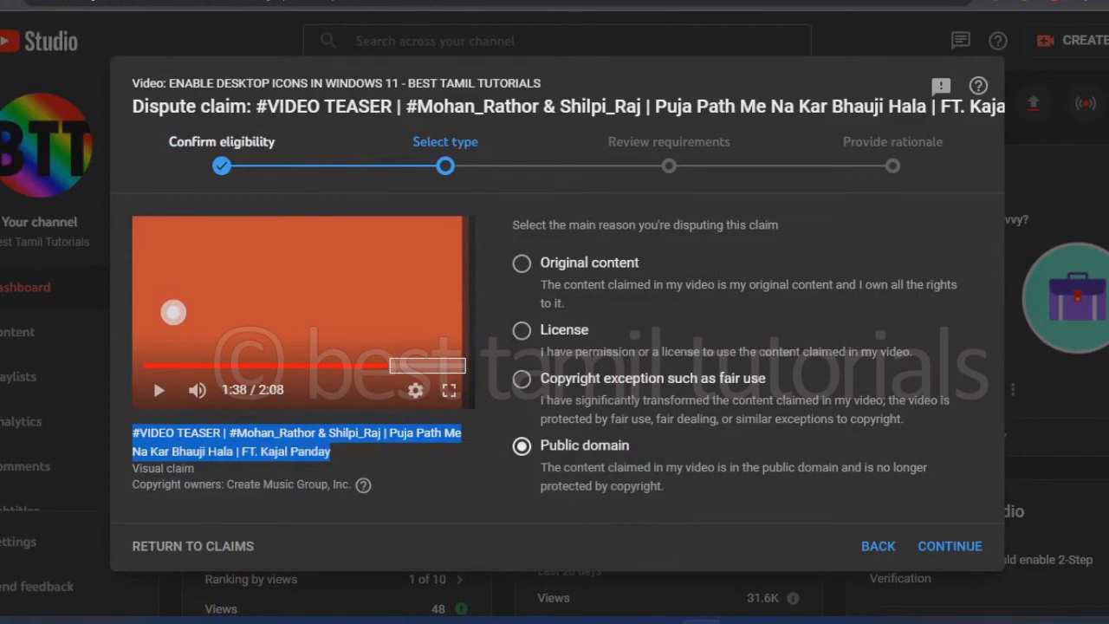
# - Confirm in the requirements review that the claimed content is in the public domain and proceed to the rationale
pyautogui.scroll(-2, 566, 359)
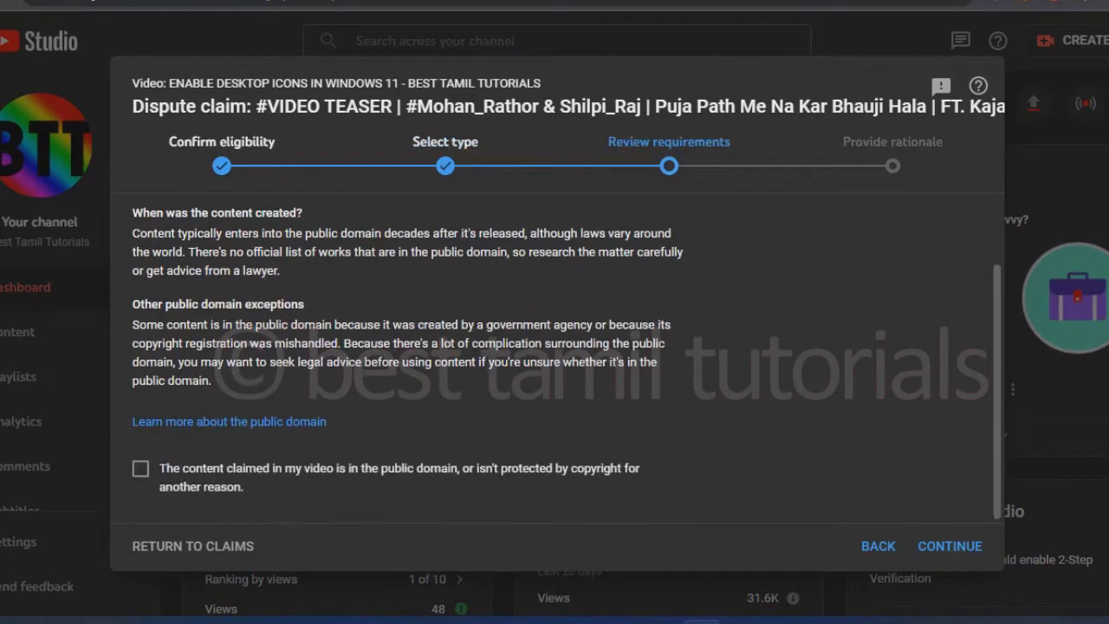
pyautogui.click(140, 468)
pyautogui.click(949, 545)
# - Agree to the statements on claimant review and fraudulent disputes, and fill in the signature with the full legal name
pyautogui.scroll(-2, 563, 359)
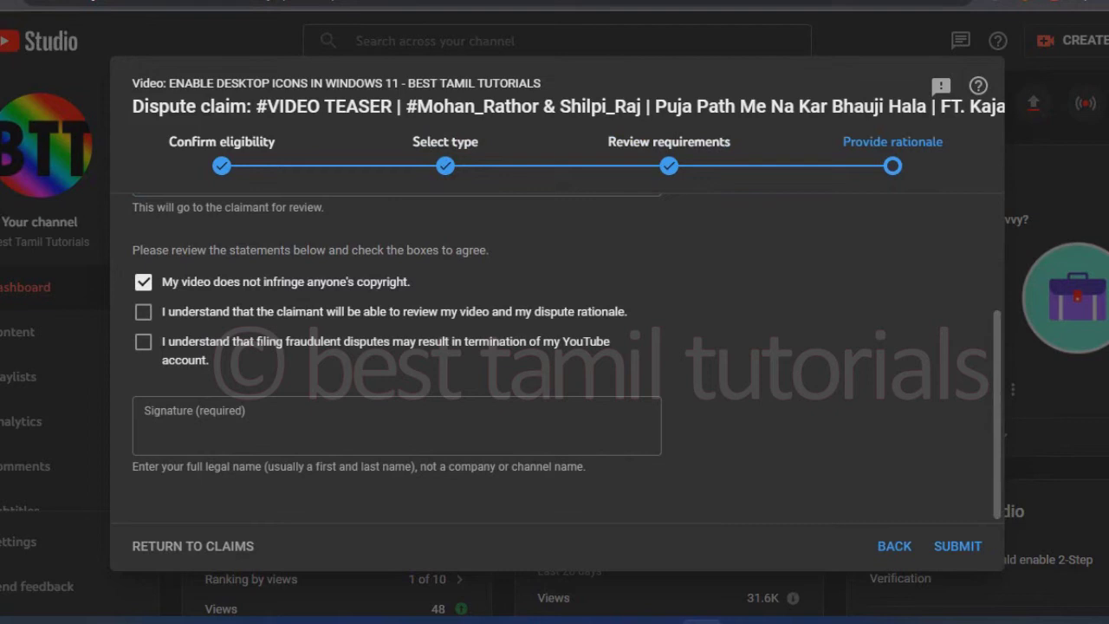
pyautogui.click(143, 311)
pyautogui.click(143, 341)
pyautogui.scroll(2, 396, 355)
pyautogui.scroll(-2, 396, 355)
pyautogui.click(396, 426)
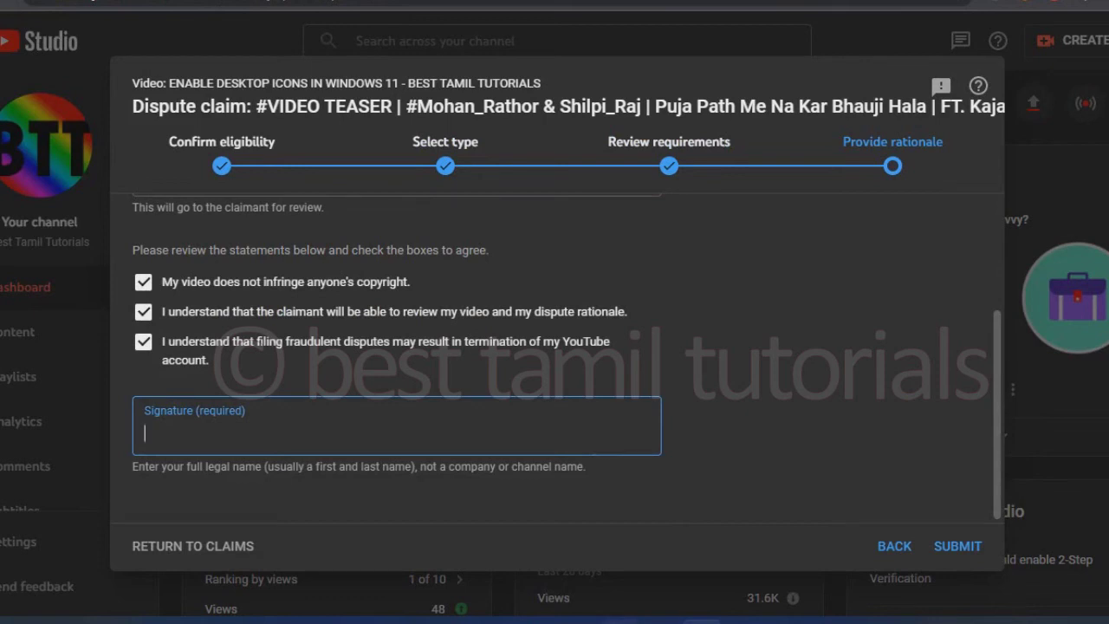
# - Complete the last sentence of the public domain rationale with "only." using the on-screen keyboard
pyautogui.press('super+ctrl+o')
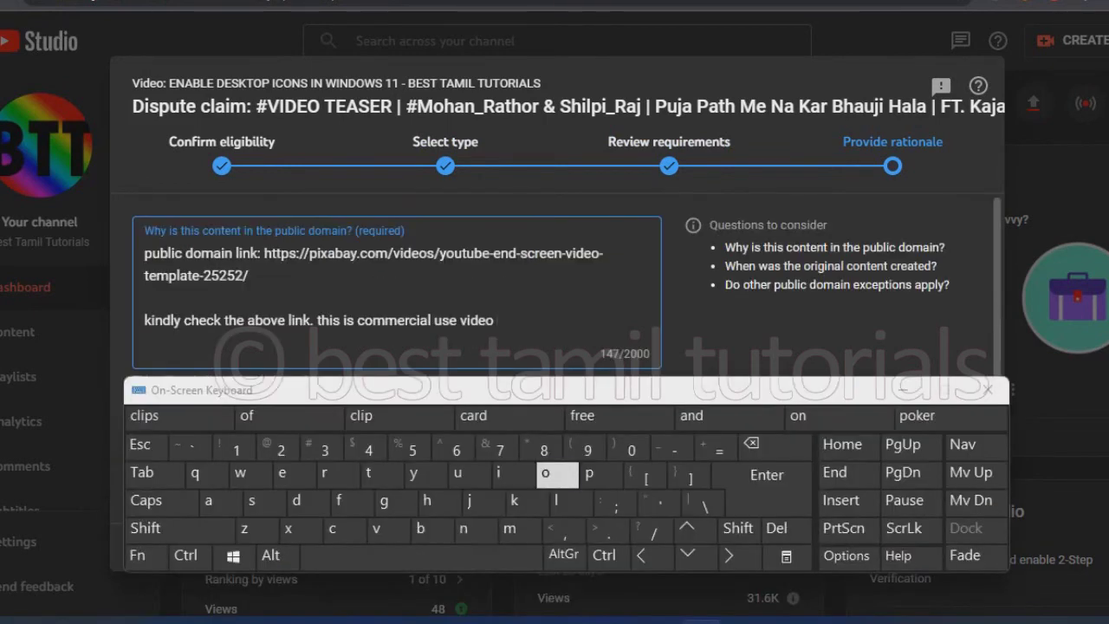
pyautogui.click(545, 472)
pyautogui.click(464, 528)
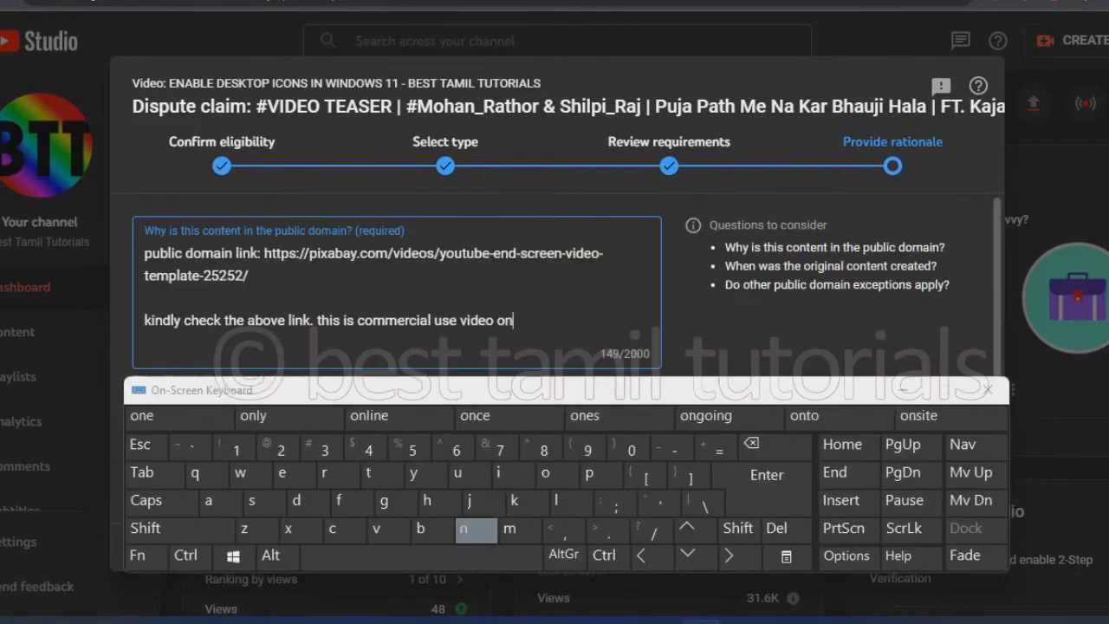
pyautogui.click(571, 502)
pyautogui.click(426, 475)
pyautogui.click(607, 531)
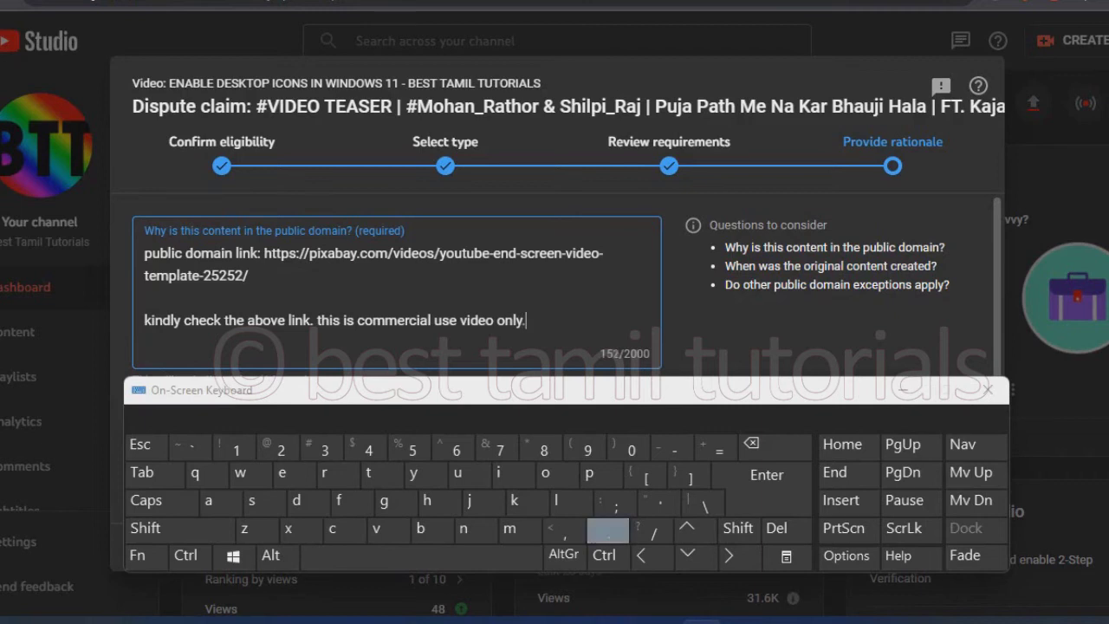
# - Close the on-screen keyboard and submit the completed copyright dispute
pyautogui.click(988, 390)
pyautogui.scroll(-2, 988, 390)
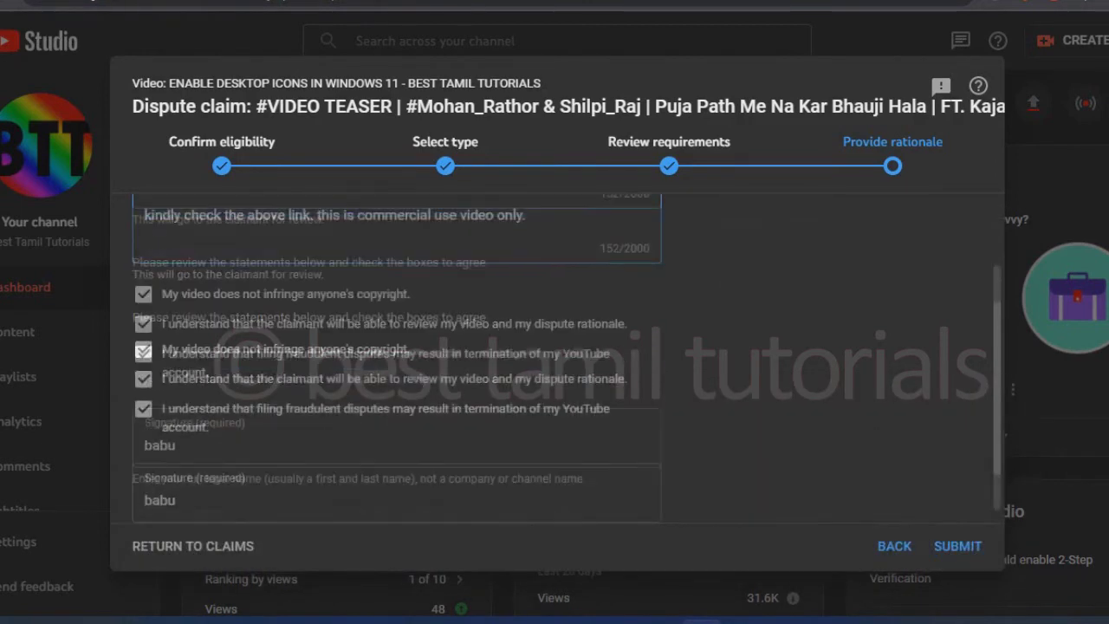
pyautogui.click(958, 546)
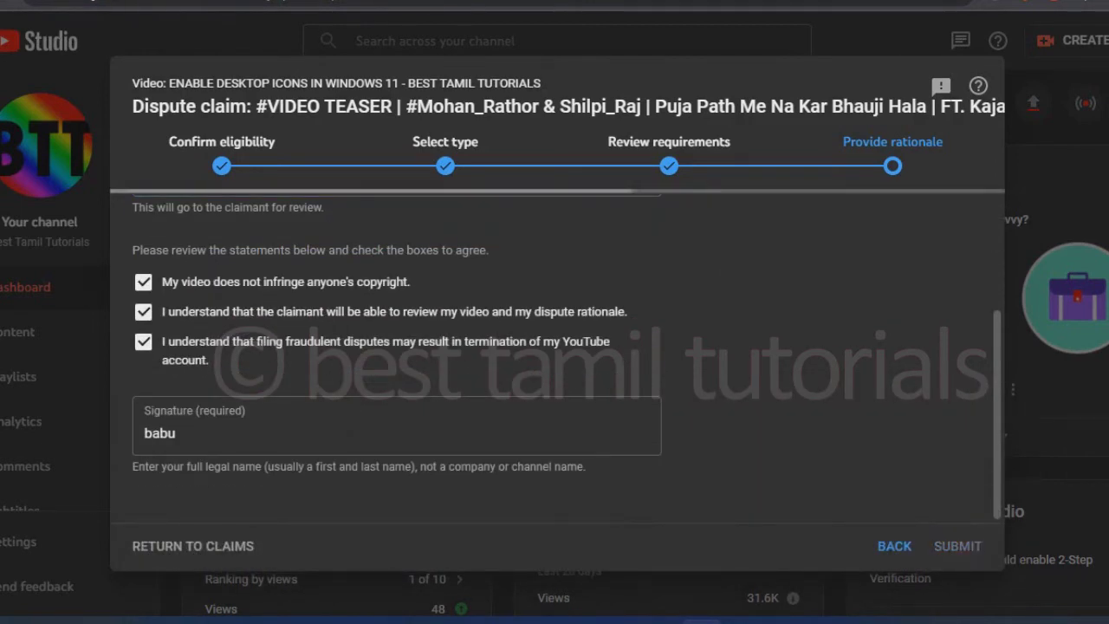